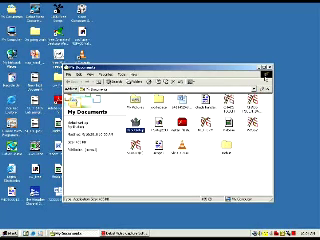
# Close the My Documents window and launch RSLinx from its desktop shortcut.
pyautogui.click(266, 69)
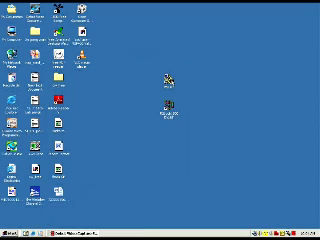
pyautogui.doubleClick(170, 80)
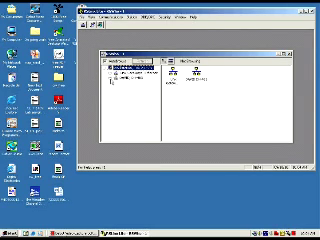
# Expand the RSWho driver tree to reveal connected devices, then close RSLinx.
pyautogui.press('Down')
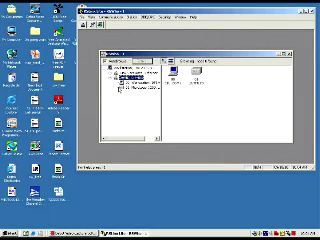
pyautogui.press('Down')
pyautogui.press('Down')
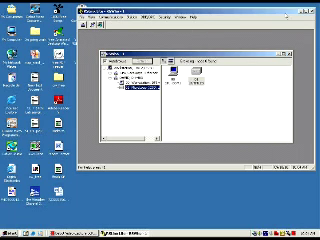
pyautogui.click(302, 12)
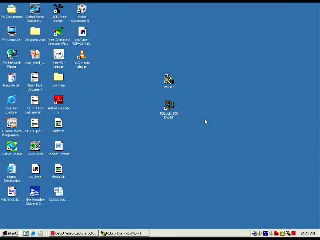
# Launch RSLogix 500 from the desktop and check its online mode options.
pyautogui.click(170, 108)
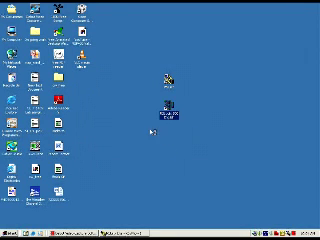
pyautogui.press('Return')
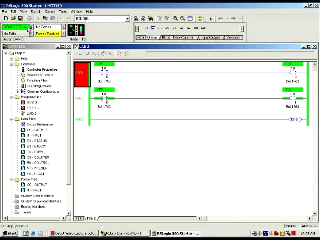
pyautogui.click(40, 26)
pyautogui.press('Escape')
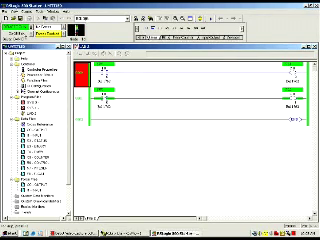
# Create a new project, closing the current one and choosing the processor type.
pyautogui.click(40, 29)
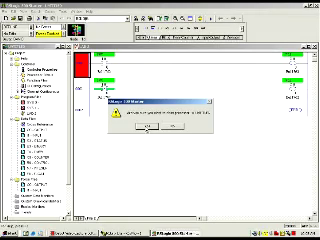
pyautogui.press('Return')
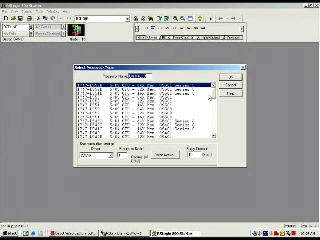
pyautogui.moveTo(212, 87); pyautogui.dragTo(216, 117)
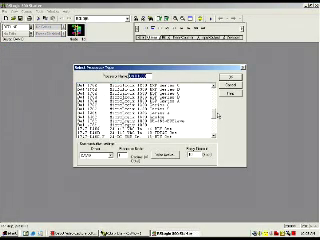
pyautogui.click(150, 104)
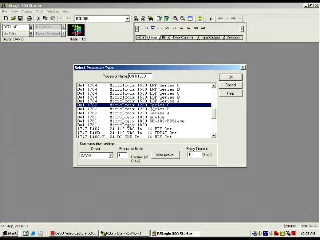
pyautogui.click(228, 77)
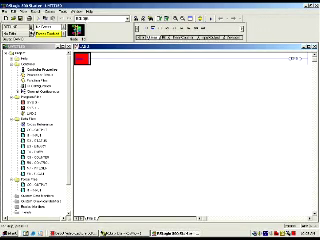
# Start a Download and pick the file type for saving the new project.
pyautogui.click(33, 25)
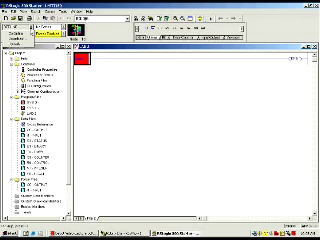
pyautogui.click(22, 38)
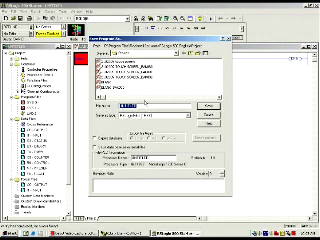
pyautogui.hotkey('alt', 'Down')
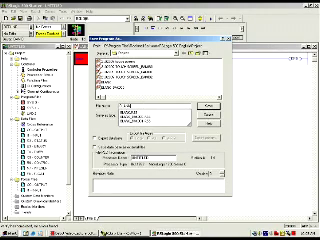
pyautogui.press('Down')
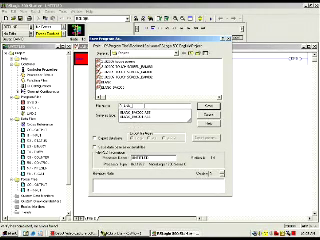
pyautogui.press('Return')
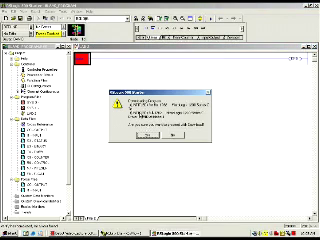
# Save and download the empty project, go online, then switch back offline.
pyautogui.click(146, 134)
pyautogui.click(146, 127)
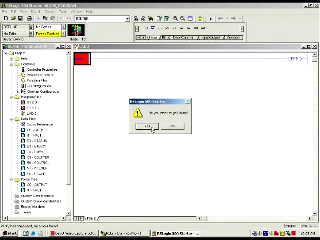
pyautogui.click(152, 128)
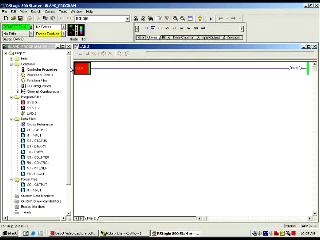
pyautogui.click(20, 27)
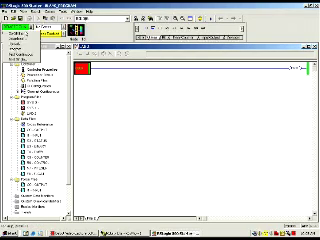
pyautogui.click(20, 45)
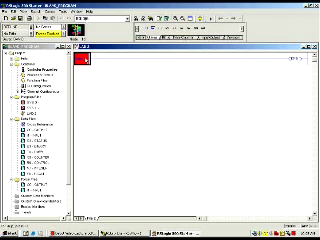
# Insert a rung with an XIC contact on the left and an OTE coil at the right.
pyautogui.rightClick(78, 56)
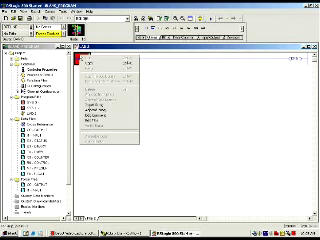
pyautogui.click(92, 103)
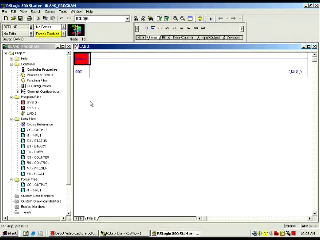
pyautogui.moveTo(143, 38); pyautogui.dragTo(98, 62)
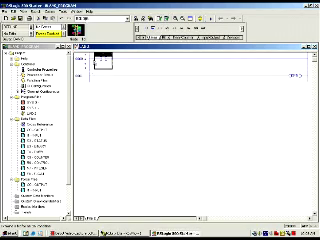
pyautogui.click(96, 65)
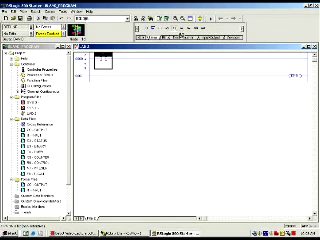
pyautogui.moveTo(180, 33); pyautogui.dragTo(283, 63)
pyautogui.click(283, 63)
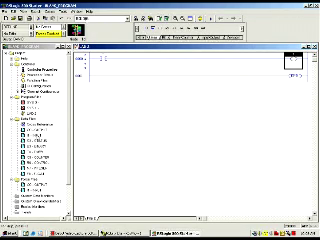
# Give a B3 bit the symbol 'Start' and drag it onto the XIC contact.
pyautogui.doubleClick(33, 133)
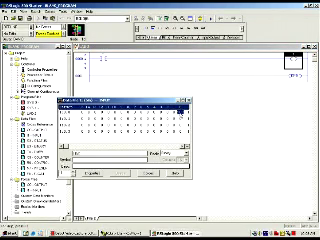
pyautogui.click(184, 120)
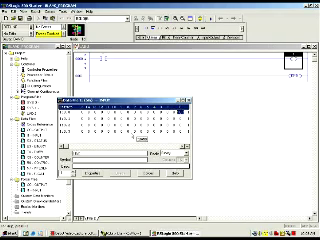
pyautogui.click(114, 162)
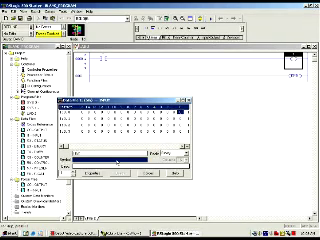
pyautogui.click(116, 160)
pyautogui.write('rt')
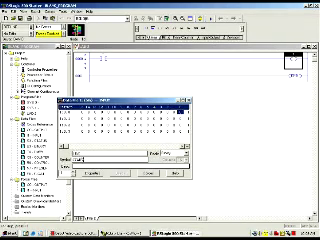
pyautogui.doubleClick(116, 161)
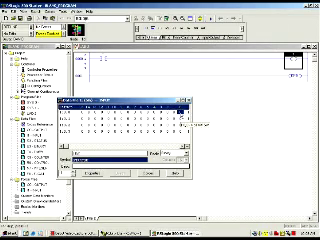
pyautogui.moveTo(181, 111); pyautogui.dragTo(118, 62)
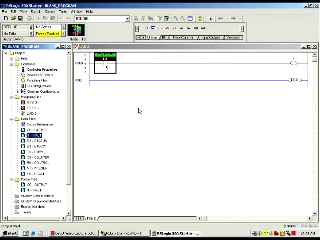
# Give an output bit the symbol 'Start Button' and drag it onto the OTE coil.
pyautogui.doubleClick(38, 131)
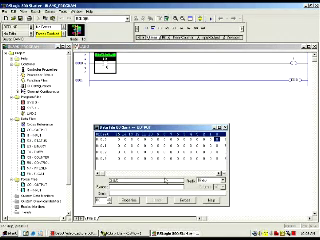
pyautogui.click(165, 188)
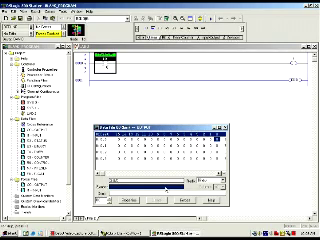
pyautogui.press('BackSpace')
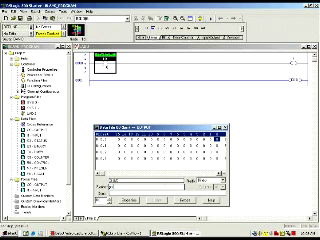
pyautogui.write('Start')
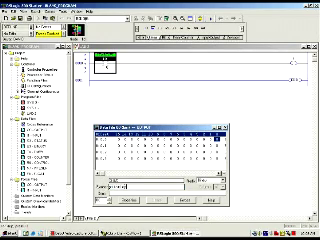
pyautogui.write(' Button')
pyautogui.press('Tab')
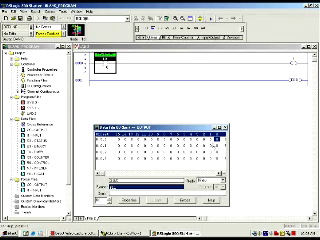
pyautogui.moveTo(140, 187)
pyautogui.mouseDown()
pyautogui.moveTo(305, 70)
pyautogui.moveTo(298, 64)
pyautogui.mouseUp()
# Close the output table, download the ladder program, and go online.
pyautogui.click(225, 127)
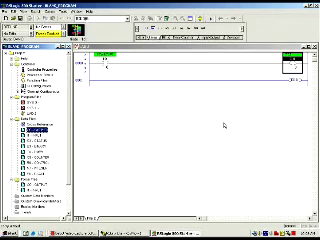
pyautogui.click(134, 105)
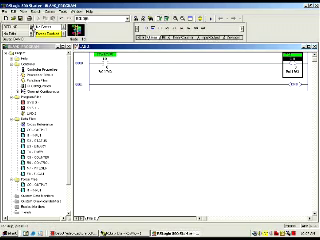
pyautogui.click(30, 27)
pyautogui.click(20, 38)
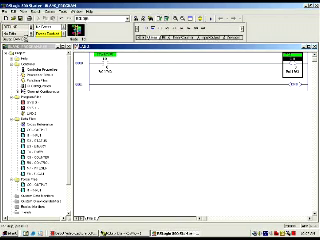
pyautogui.click(147, 135)
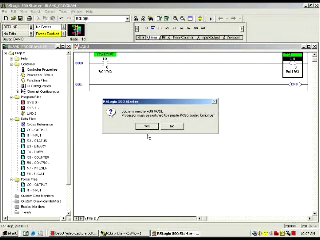
pyautogui.click(147, 128)
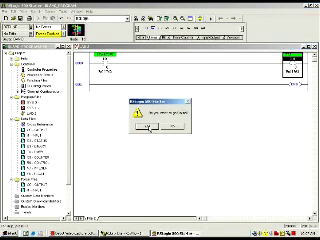
pyautogui.click(148, 128)
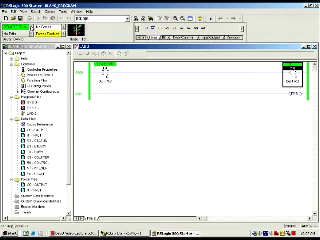
# Put the processor in Run mode and start saving the program under a new name.
pyautogui.click(20, 27)
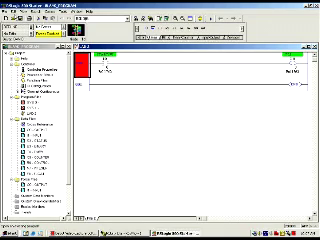
pyautogui.click(6, 11)
pyautogui.click(20, 36)
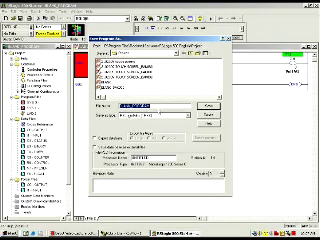
pyautogui.write('1')
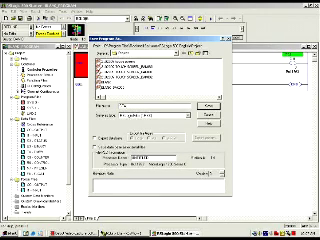
pyautogui.write('2345')
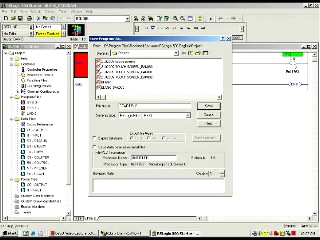
pyautogui.write('67')
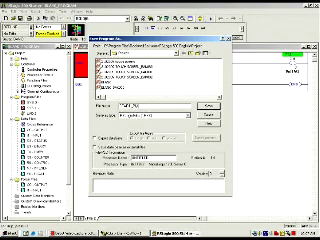
# Confirm saving the program under the file name 123456.
pyautogui.press('Return')
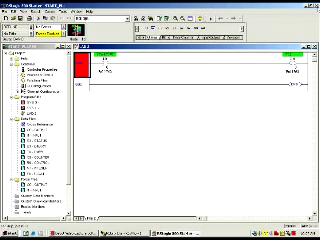
# Close the RSLogix 500 window, returning to the desktop.
pyautogui.click(302, 4)
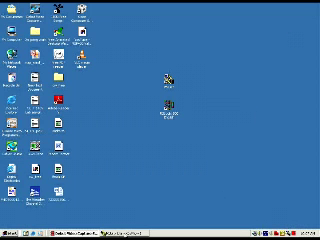